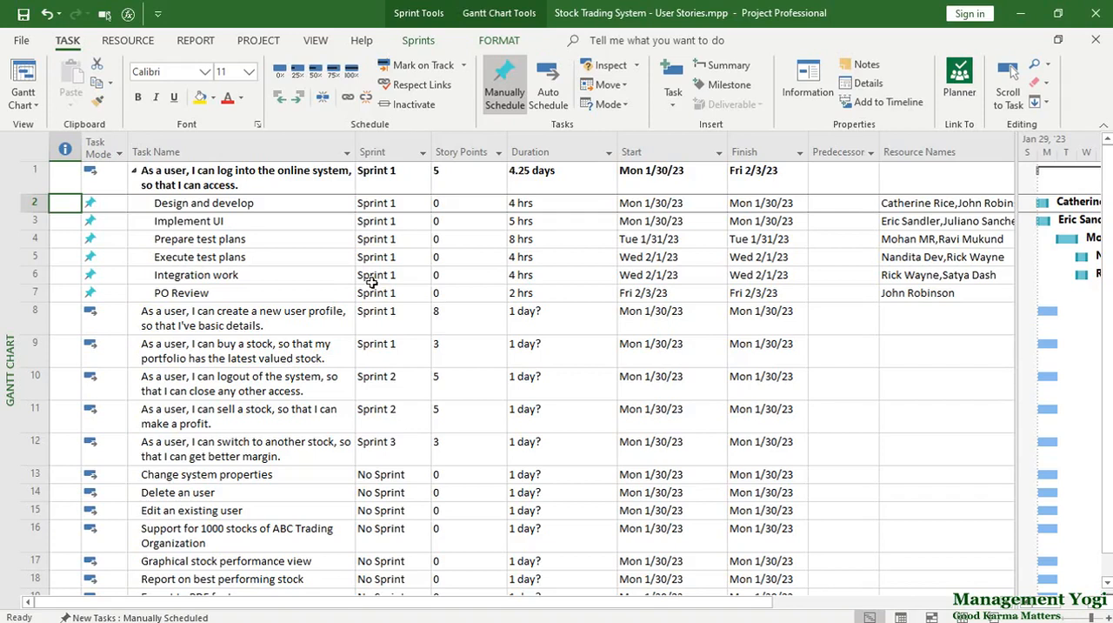
Step: Look through the user stories, sub-tasks and unassigned backlog items in the task list
left_click(272, 181)
left_click(267, 313)
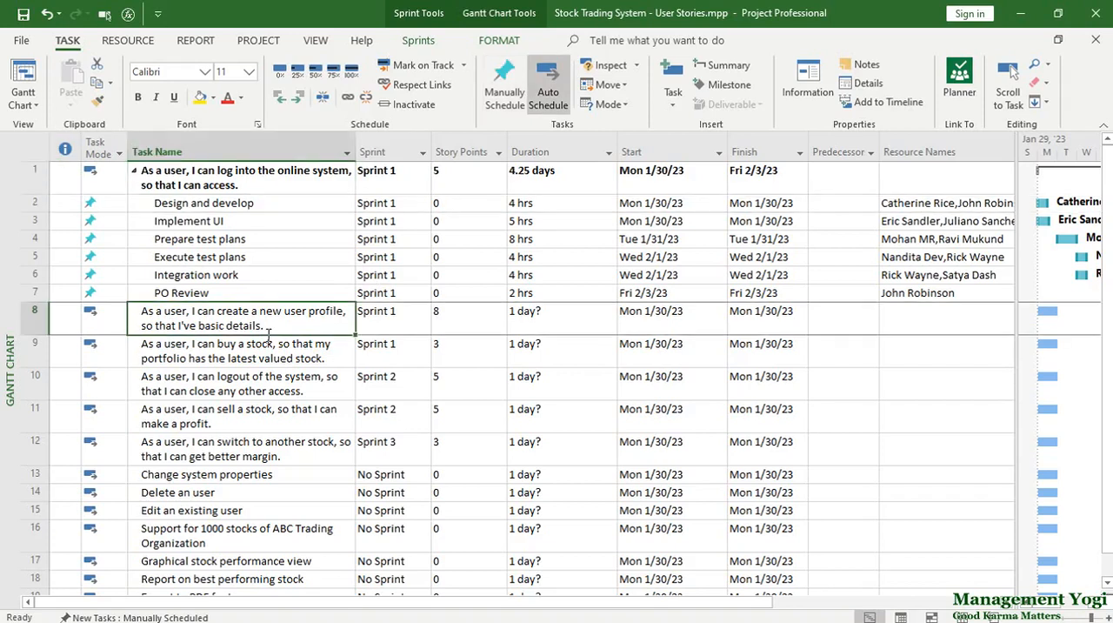
left_click(255, 509)
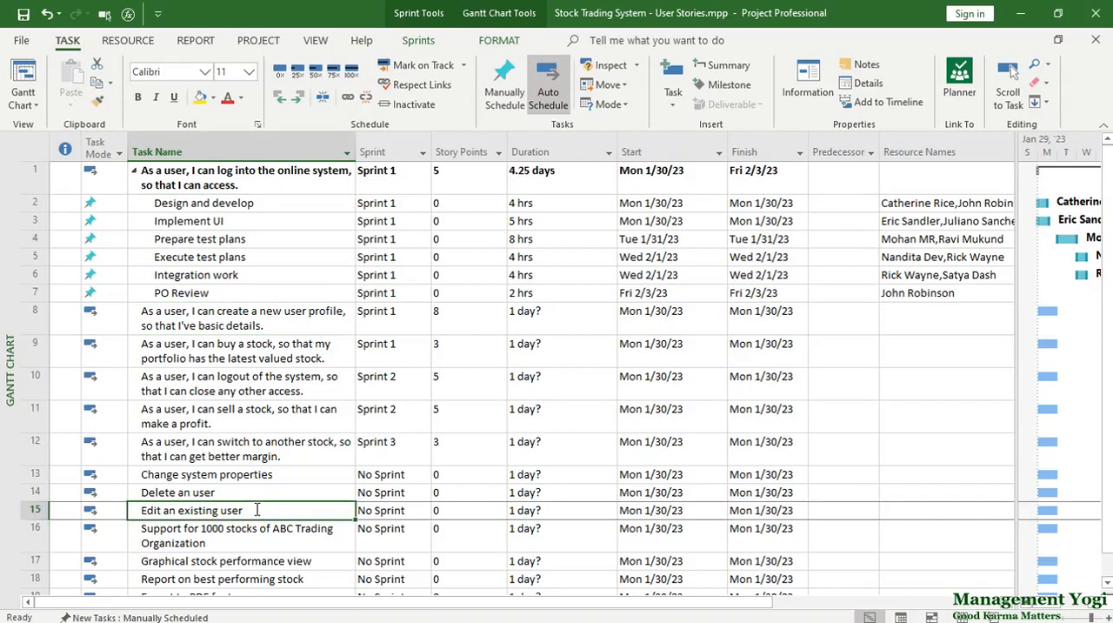
key("Down")
key("Down")
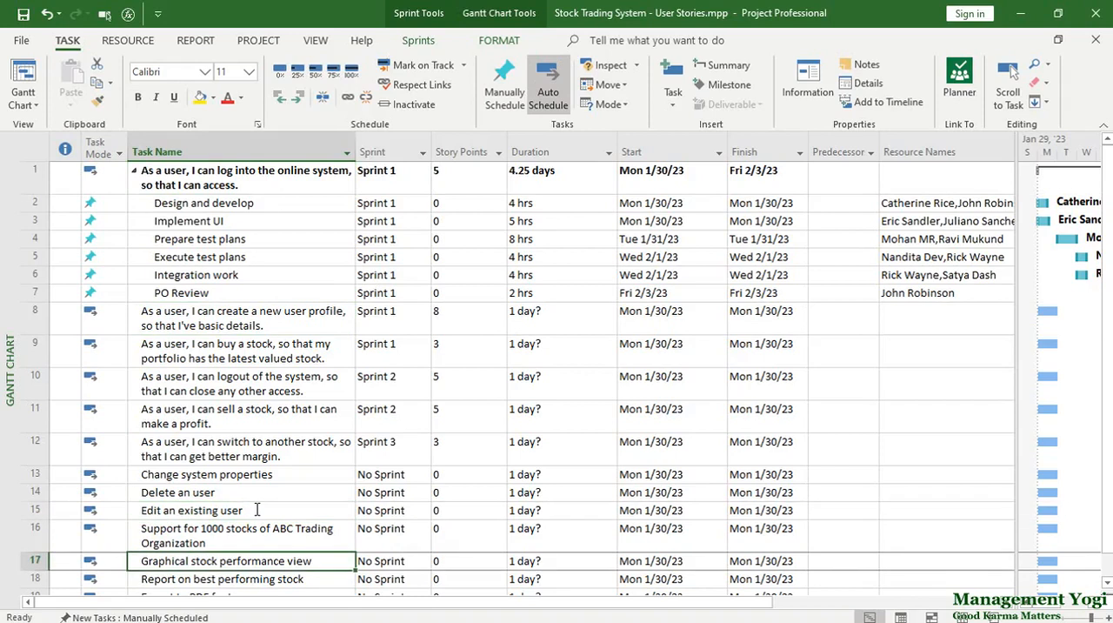
key("Down")
key("Down")
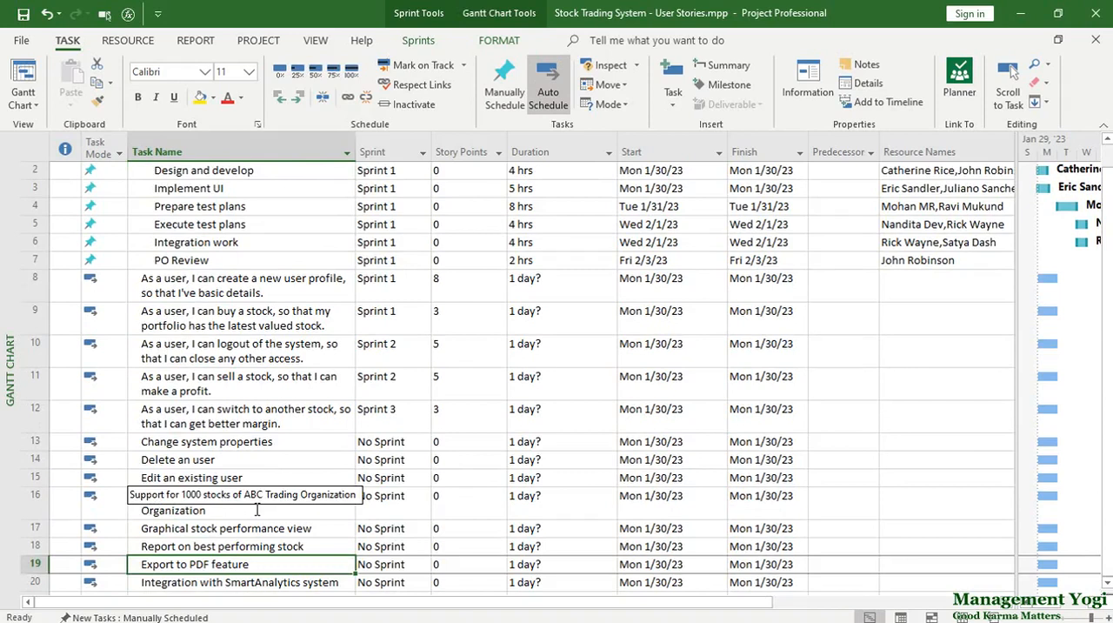
key("Up")
key("Up")
key("Up")
key("Up")
key("Up")
key("Up")
key("Up")
key("Up")
key("Up")
key("Up")
key("Up")
key("Up")
key("Up")
key("Up")
key("Up")
key("Up")
key("Up")
key("Up")
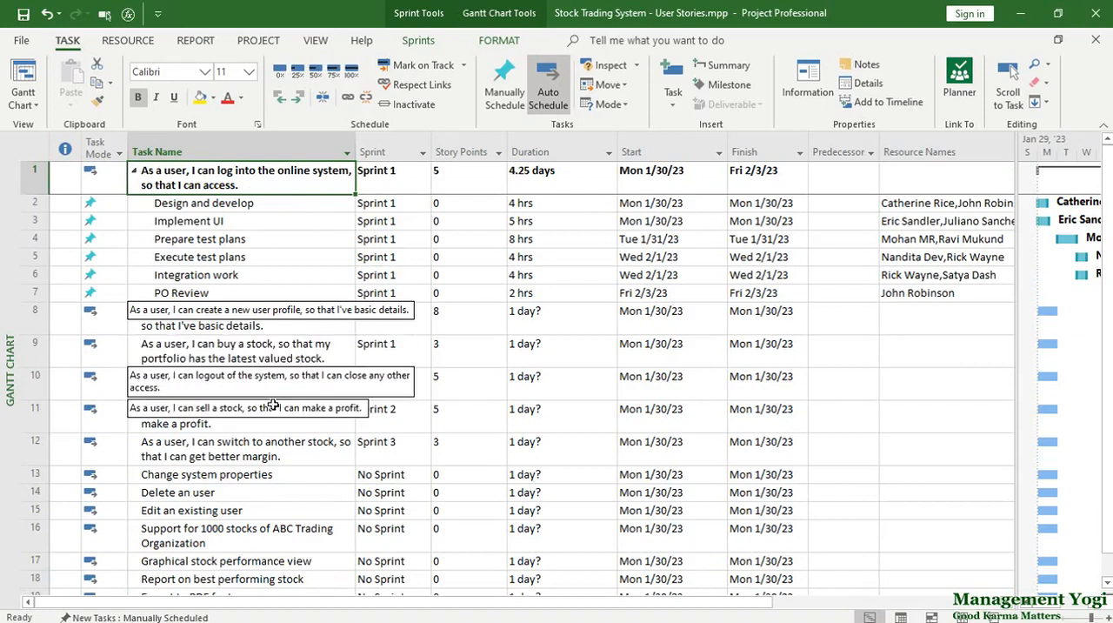
left_click(276, 362)
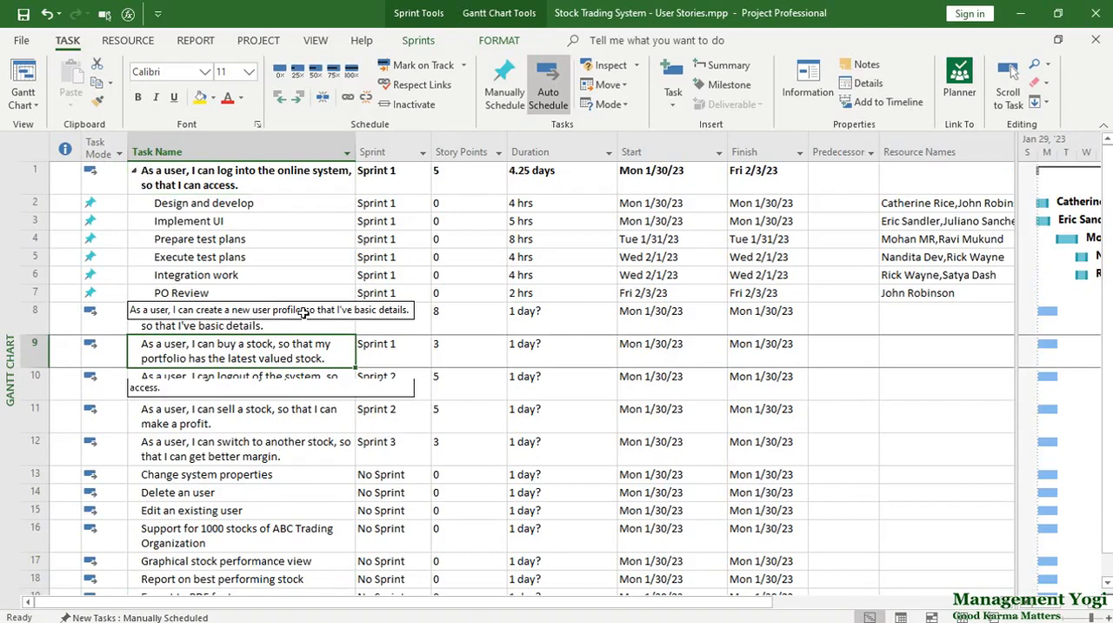
Step: Check the story points of the login, user profile and buy-a-stock user stories
left_click(264, 181)
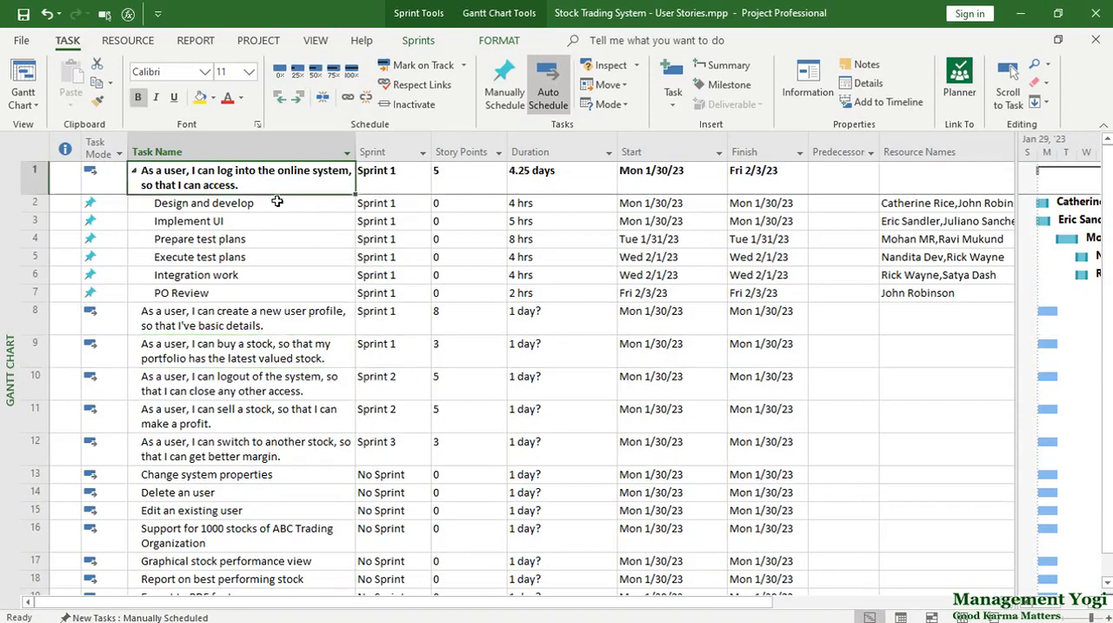
left_click(443, 187)
left_click(296, 315)
left_click(462, 311)
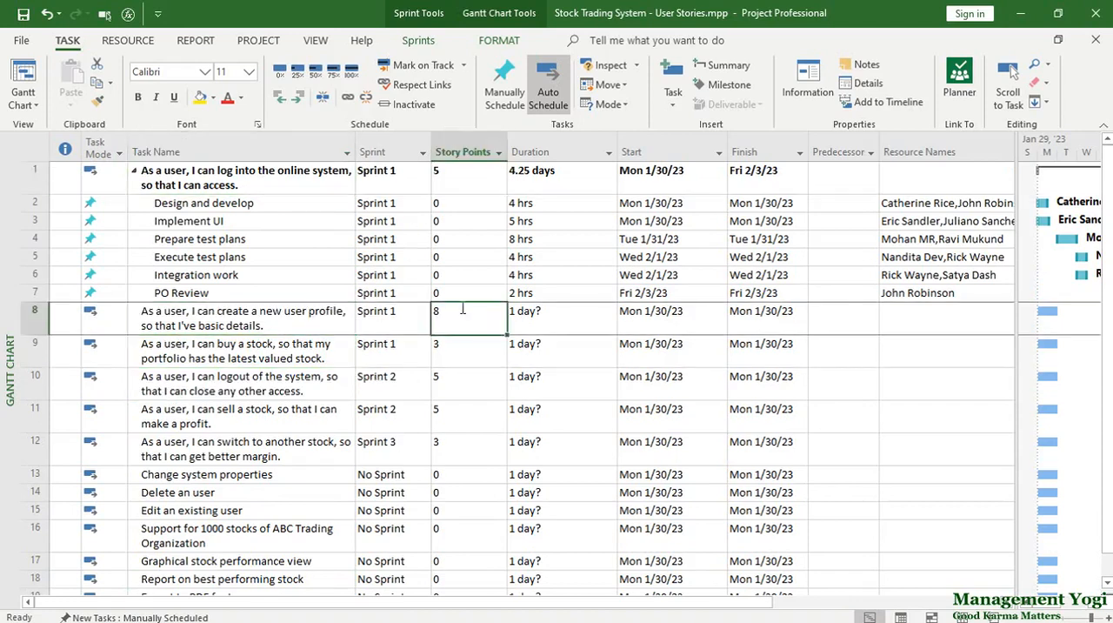
left_click(275, 365)
left_click(458, 345)
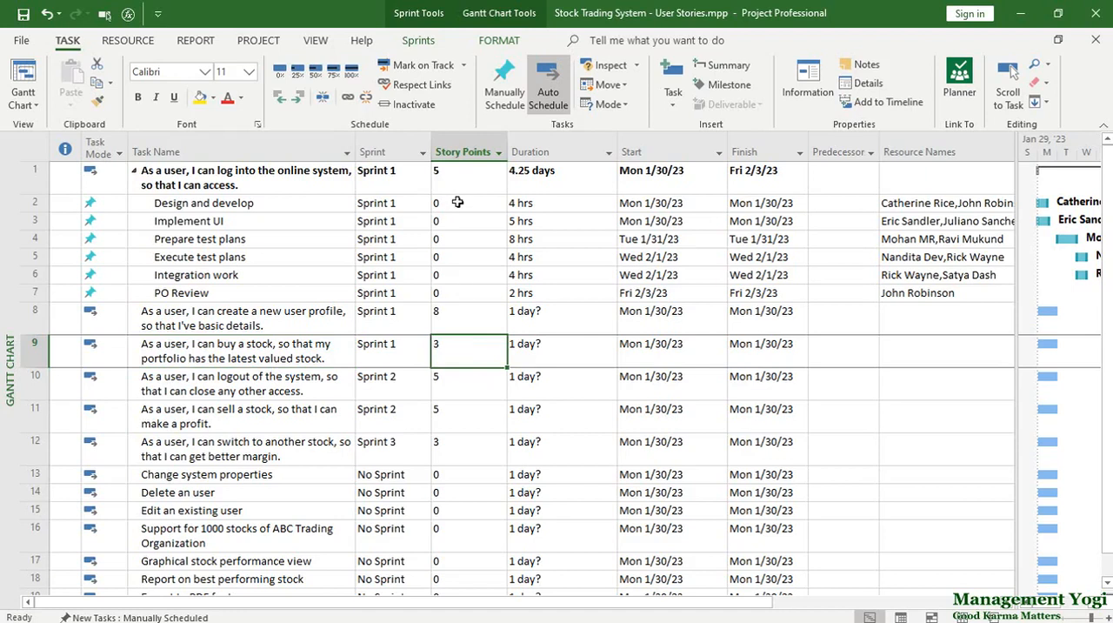
Step: Inspect the custom field definition behind the Story Points column and close it without changes
left_click(463, 152)
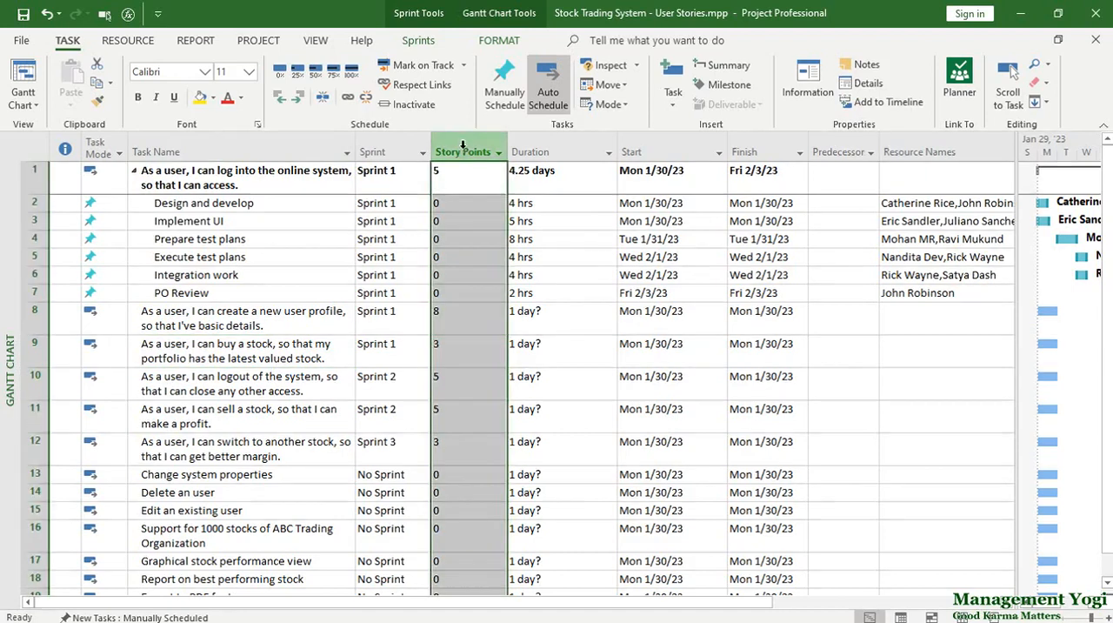
right_click(466, 151)
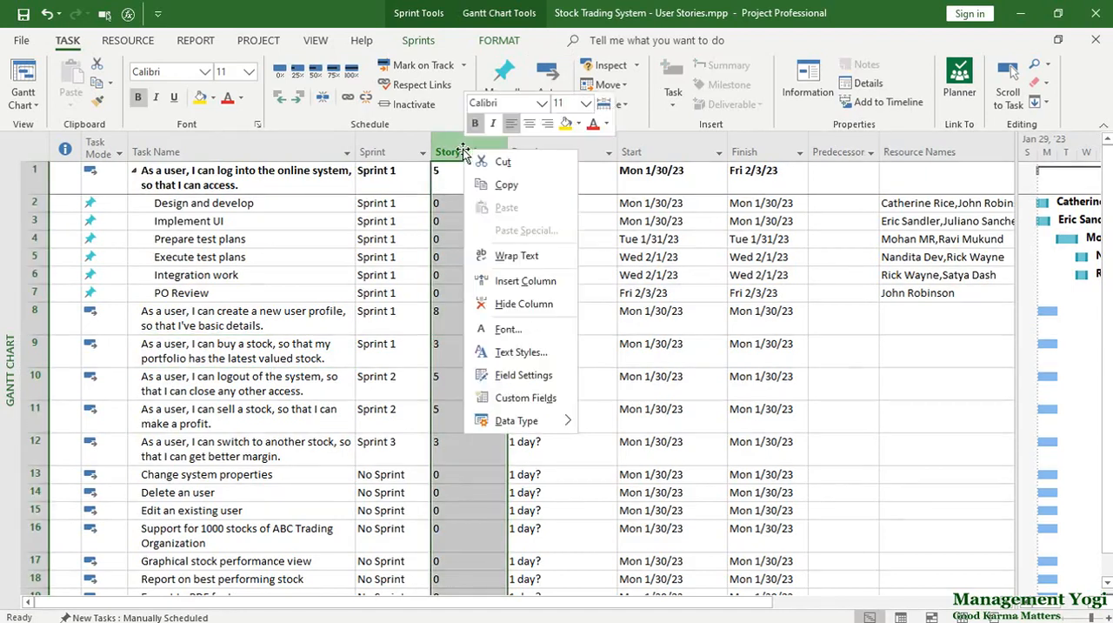
left_click(518, 398)
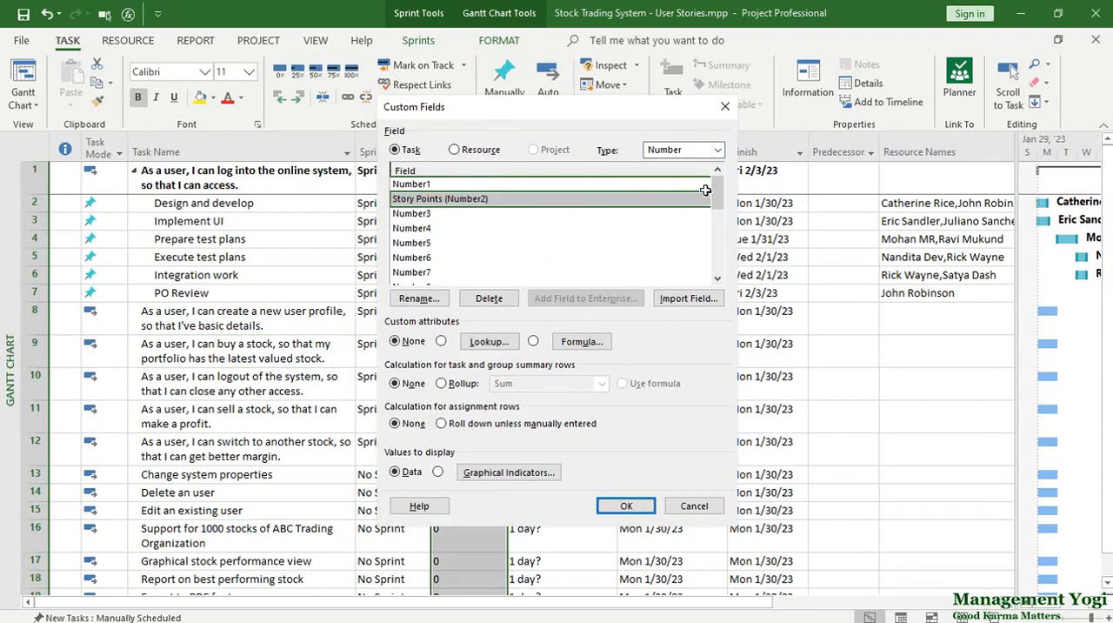
left_click(725, 108)
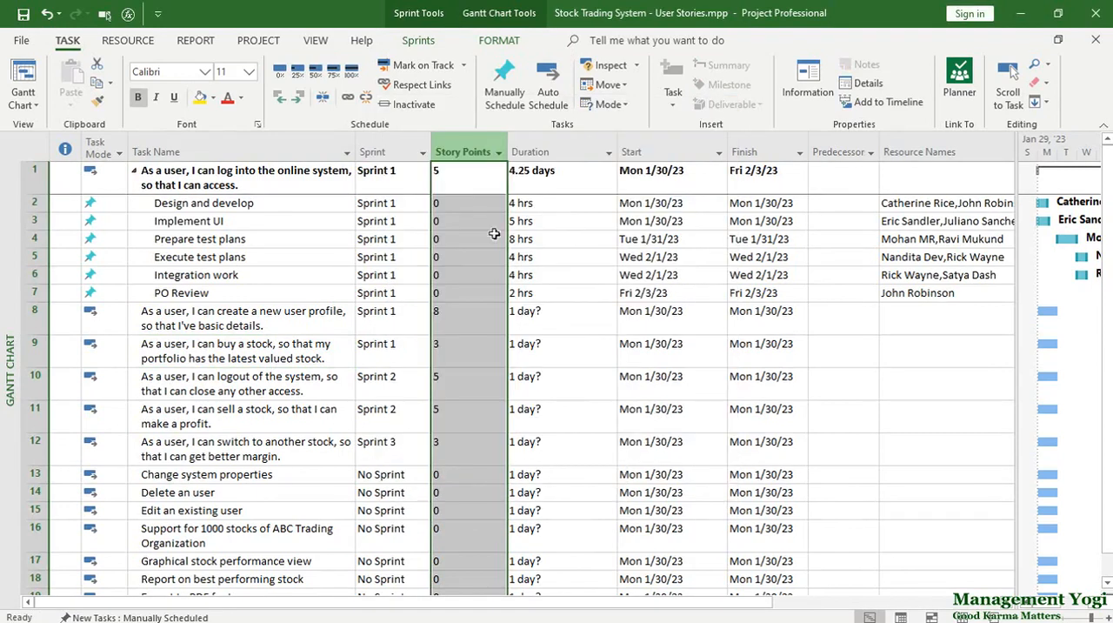
left_click(474, 189)
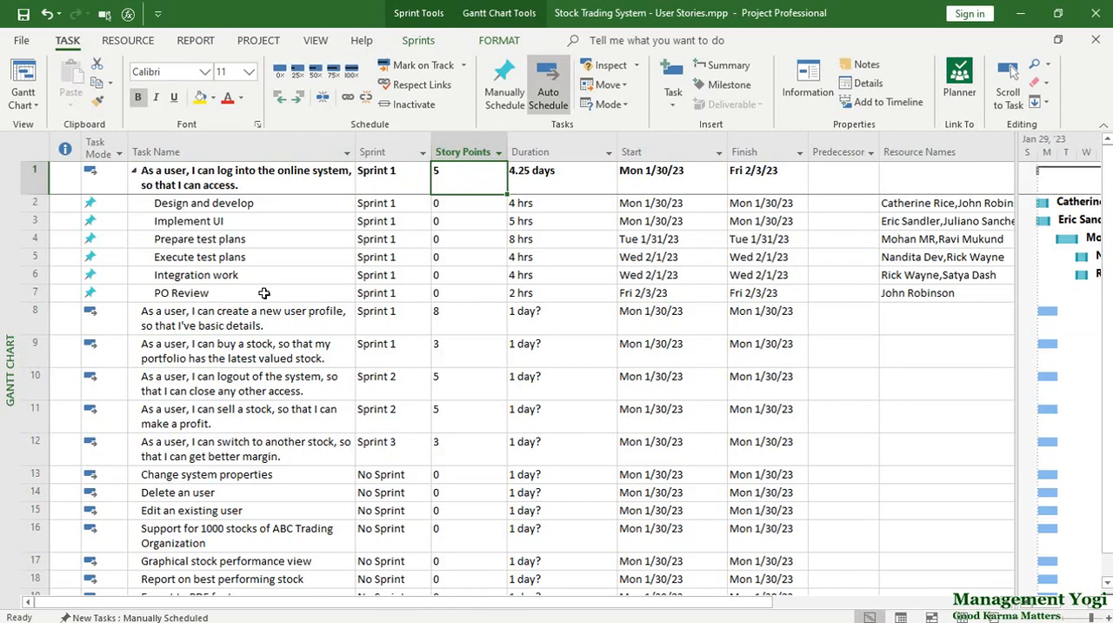
Step: Show the Sprint Planning Sheet and examine the names and story points of user stories 8 to 12
left_click(418, 40)
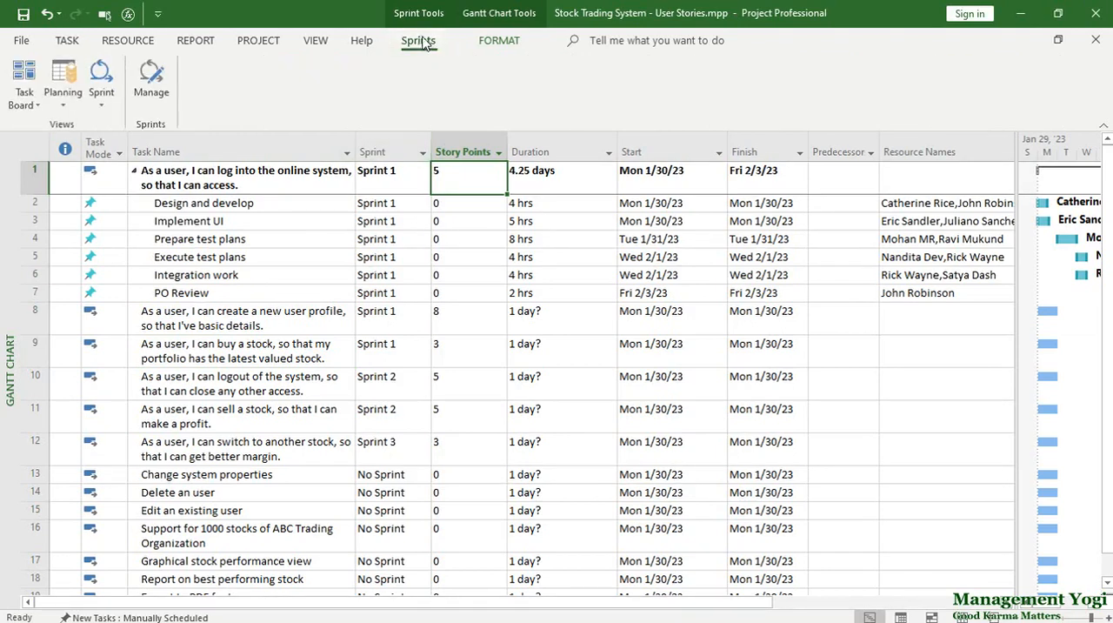
left_click(63, 87)
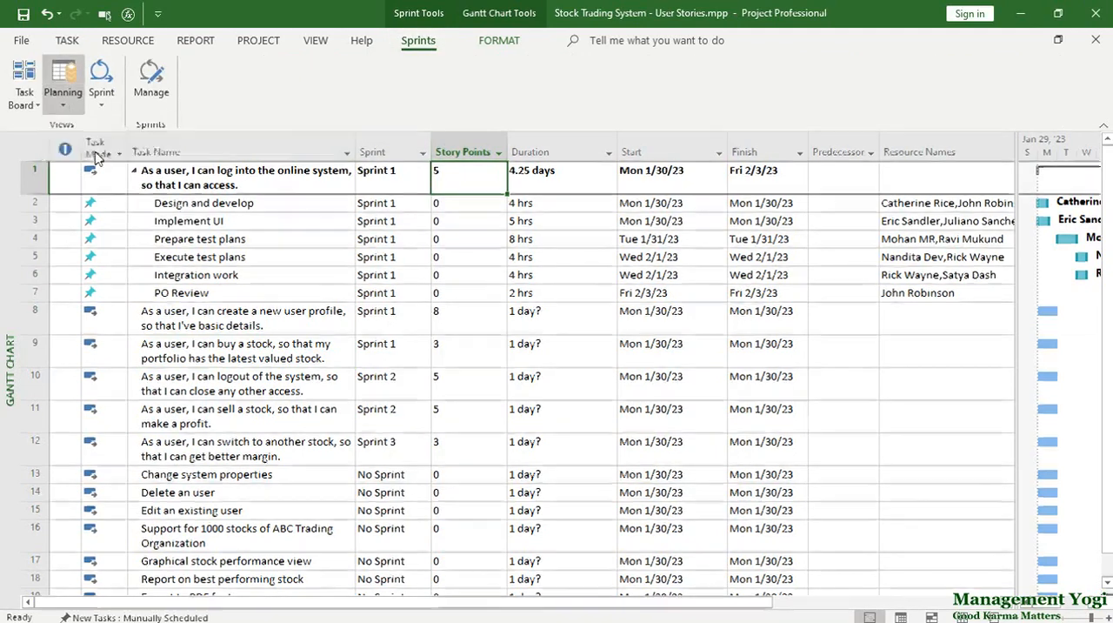
left_click(87, 152)
left_click_drag(432, 259, 674, 332)
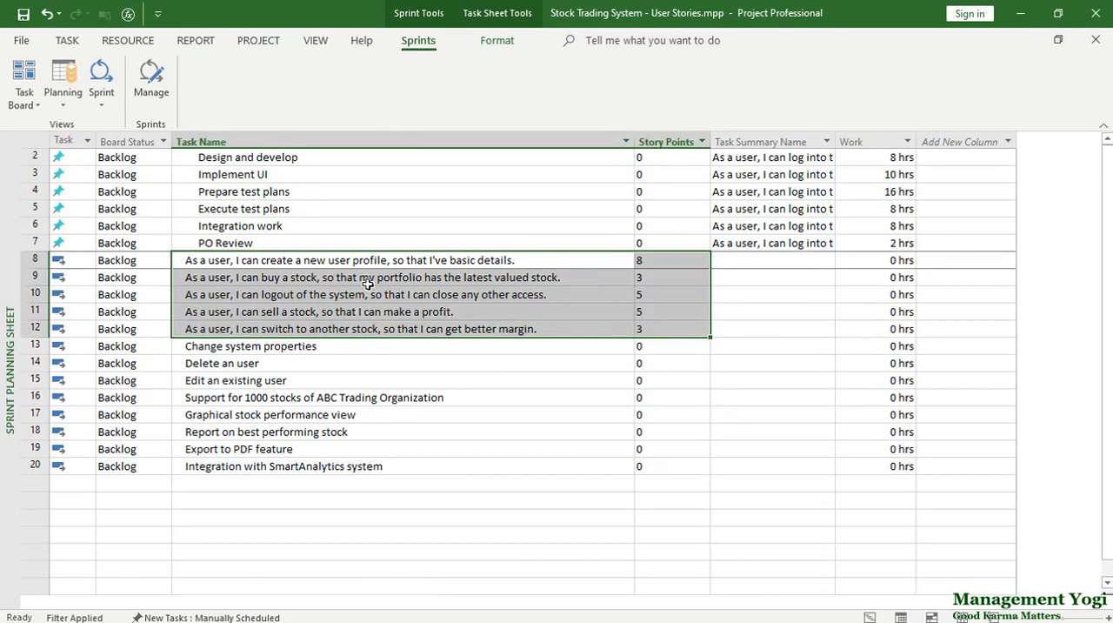
Step: Return to the Gantt Chart and examine the login story's sub-tasks with their durations, resources, sprint, start and finish dates
left_click(67, 40)
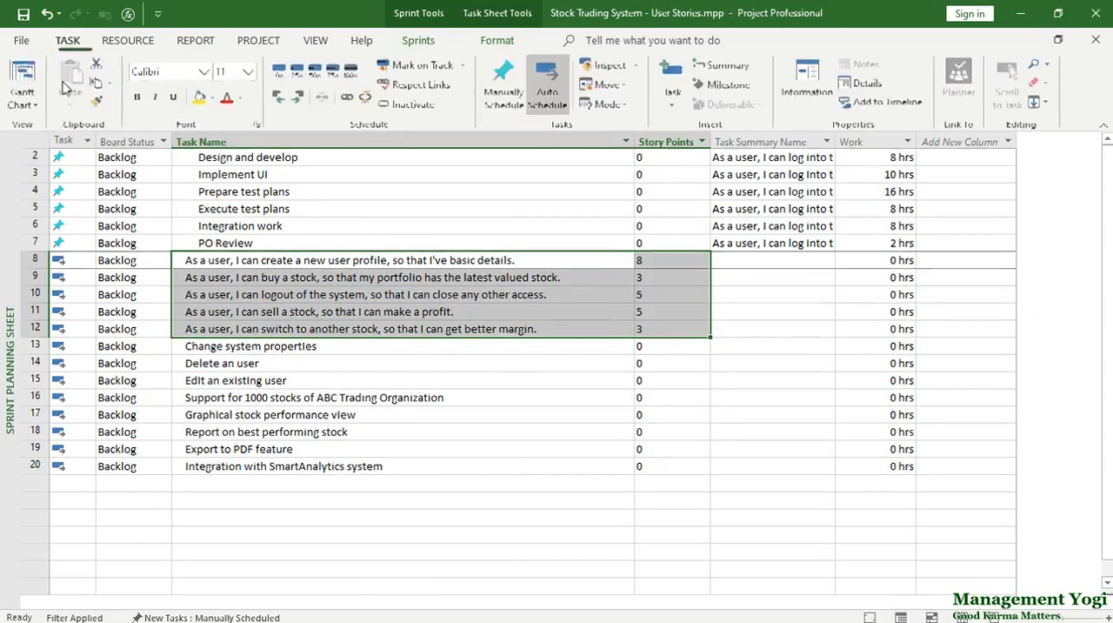
left_click(39, 102)
left_click(205, 180)
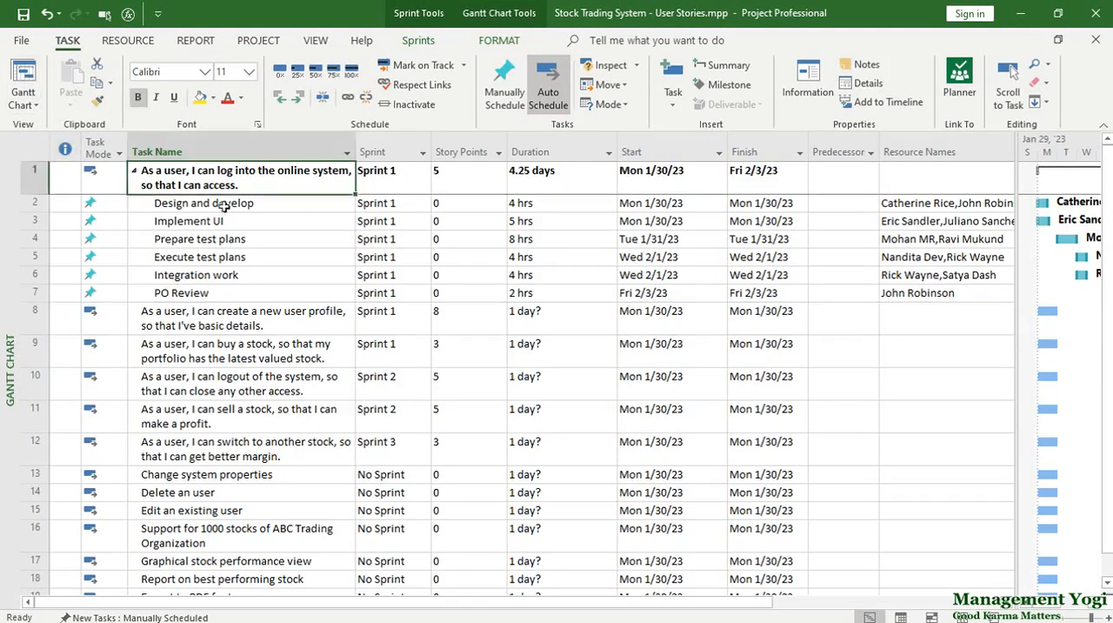
left_click(228, 202)
left_click_drag(228, 203, 228, 293)
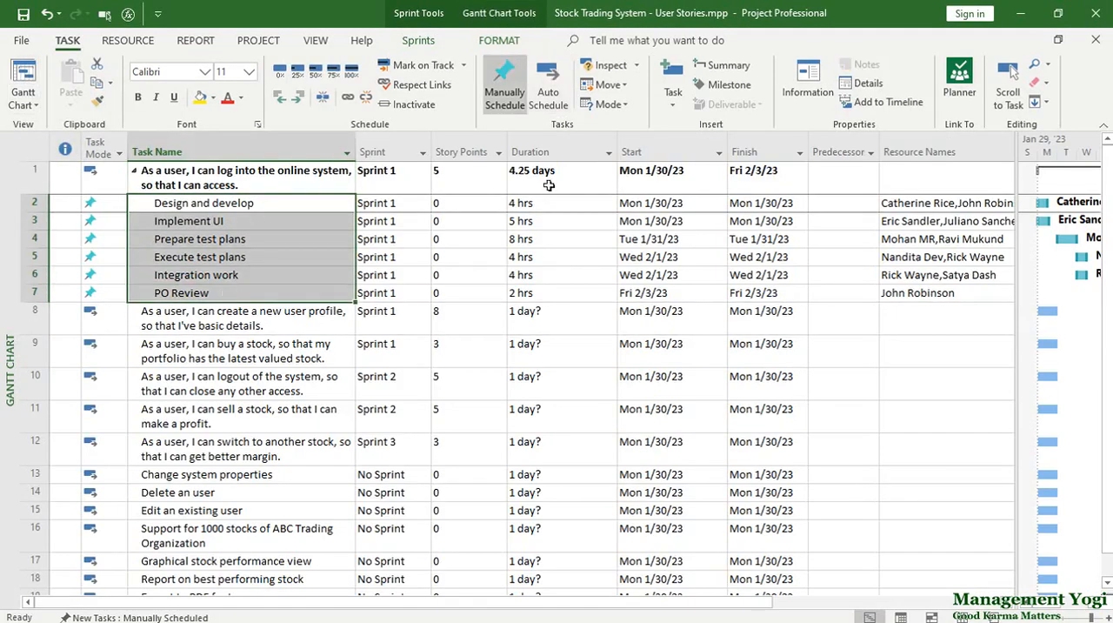
left_click_drag(539, 203, 544, 296)
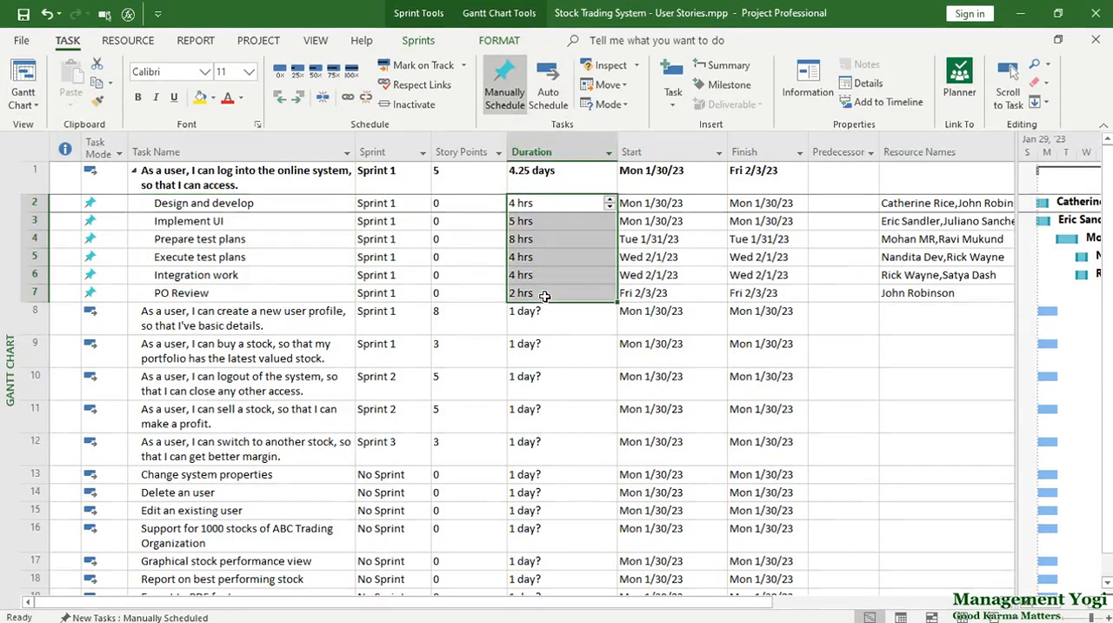
left_click(900, 207)
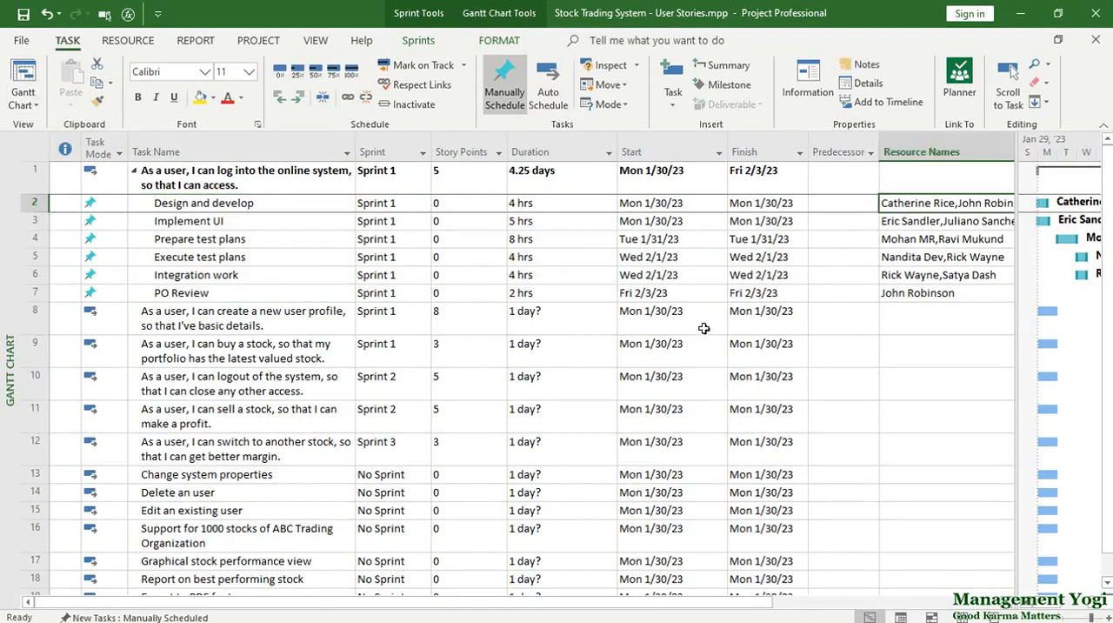
left_click(374, 206)
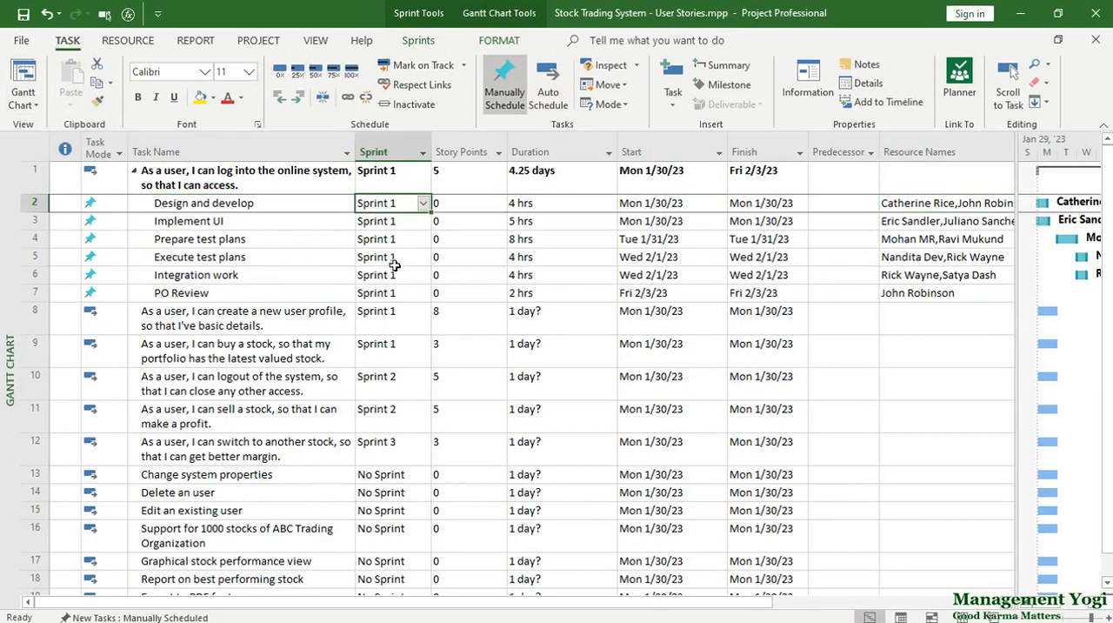
left_click(626, 204)
left_click(763, 205)
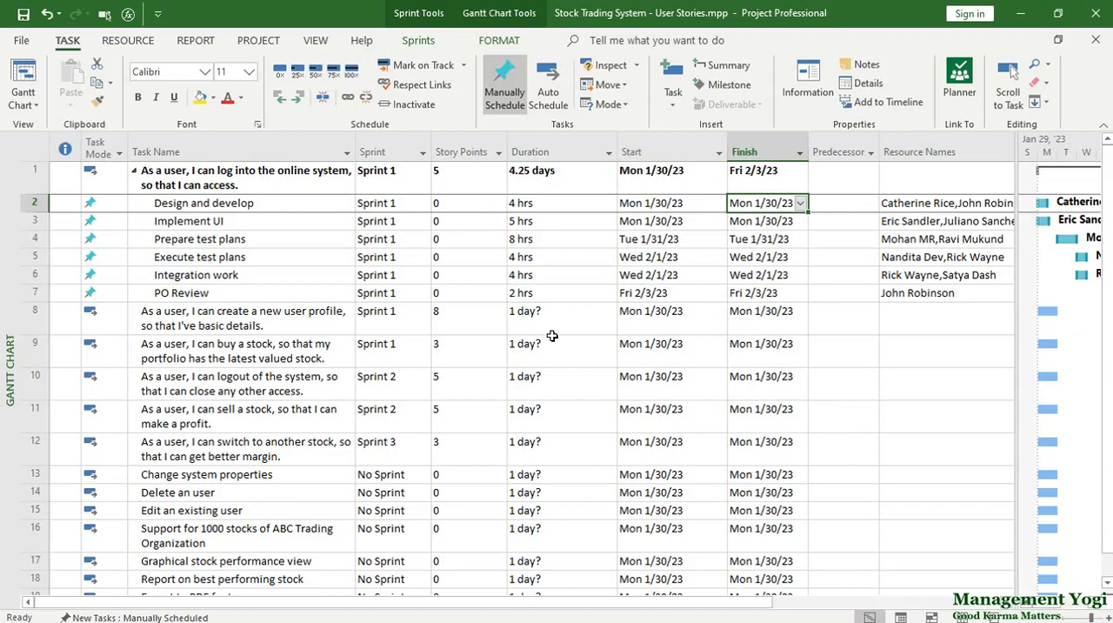
Step: Switch to the Current Sprint Sheet view
left_click(419, 40)
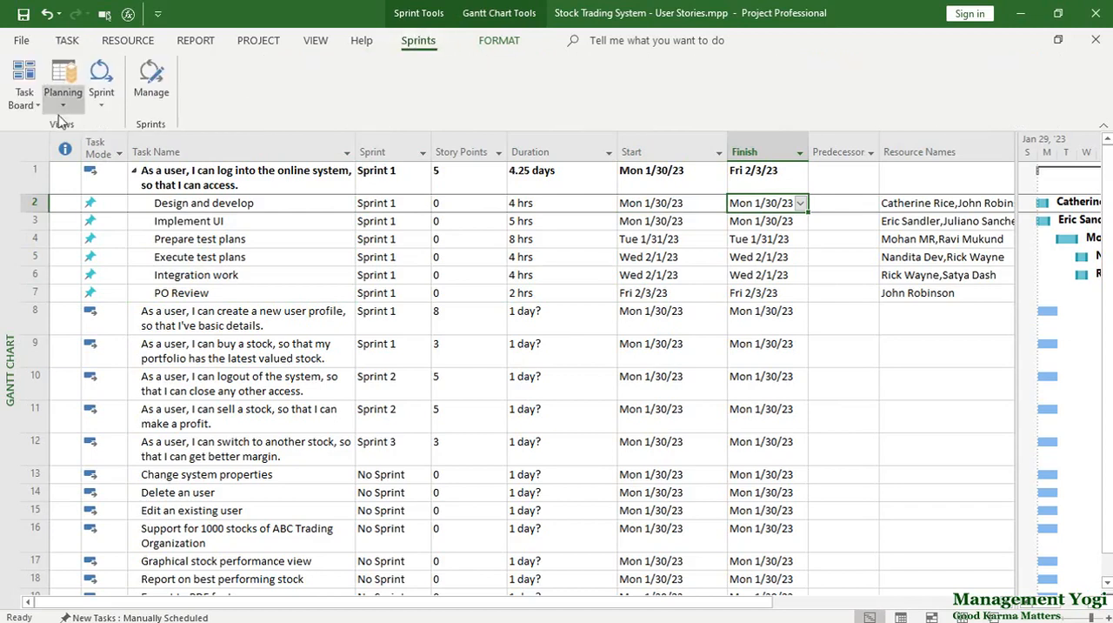
left_click(101, 87)
left_click(113, 148)
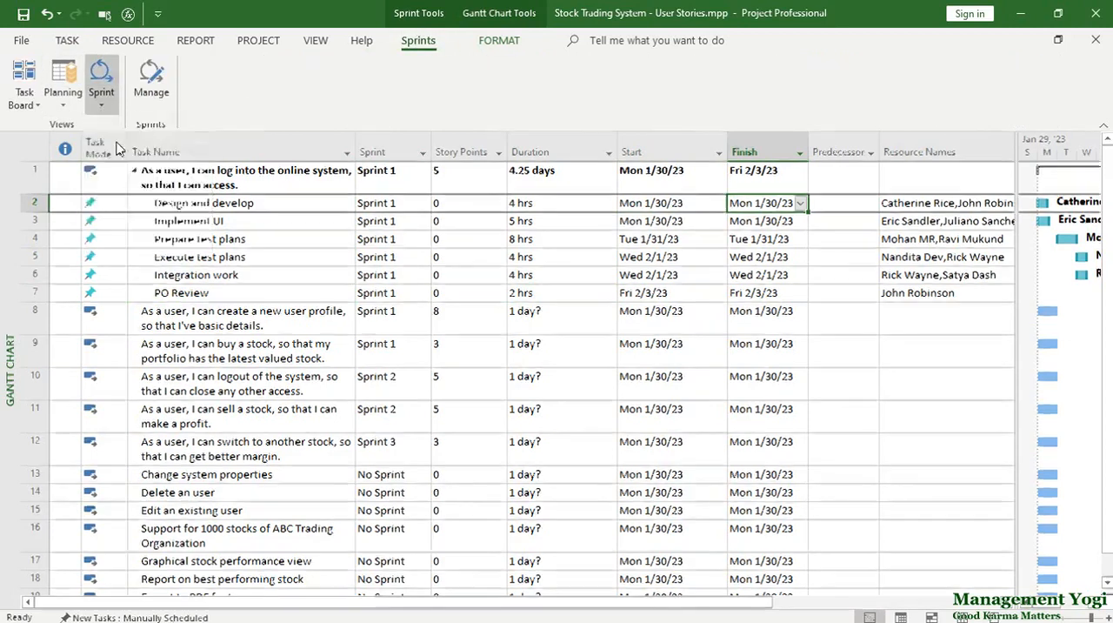
Step: Review the current sprint's sub-tasks, their work and summary task, and the two user stories without sub-tasks
left_click_drag(303, 261, 542, 299)
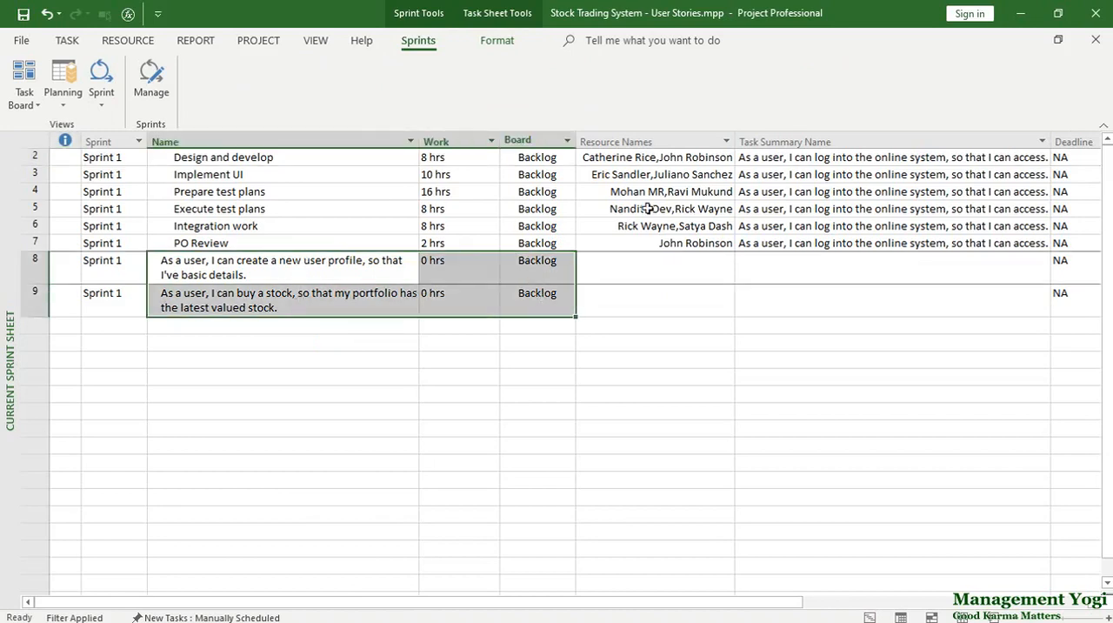
left_click(783, 158)
left_click(280, 155)
left_click_drag(280, 155, 281, 242)
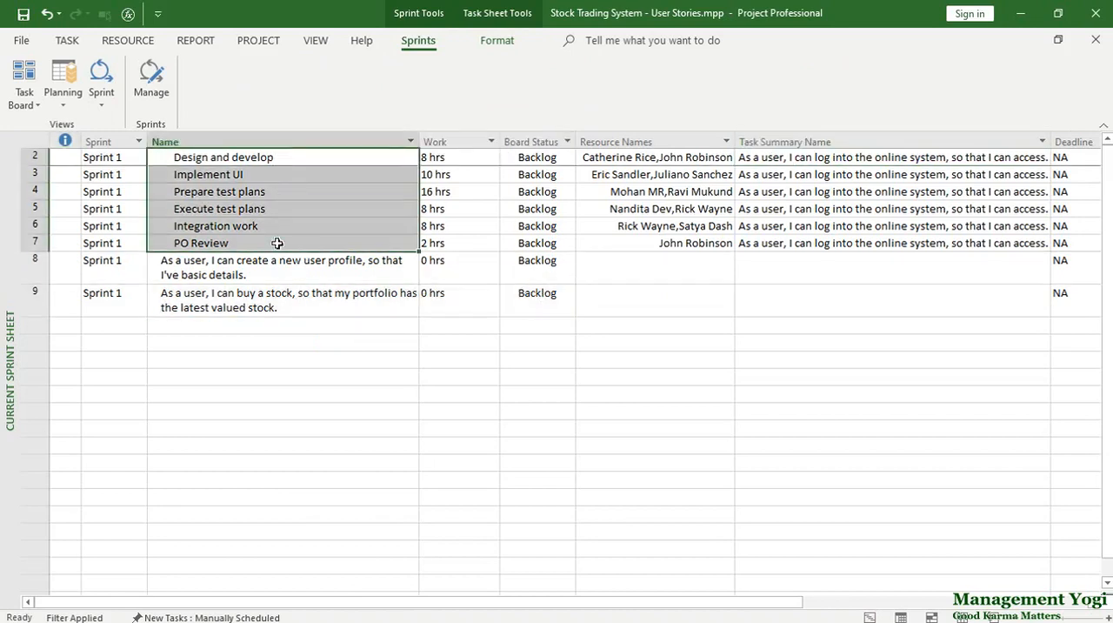
left_click_drag(445, 158, 448, 241)
left_click_drag(258, 275, 272, 311)
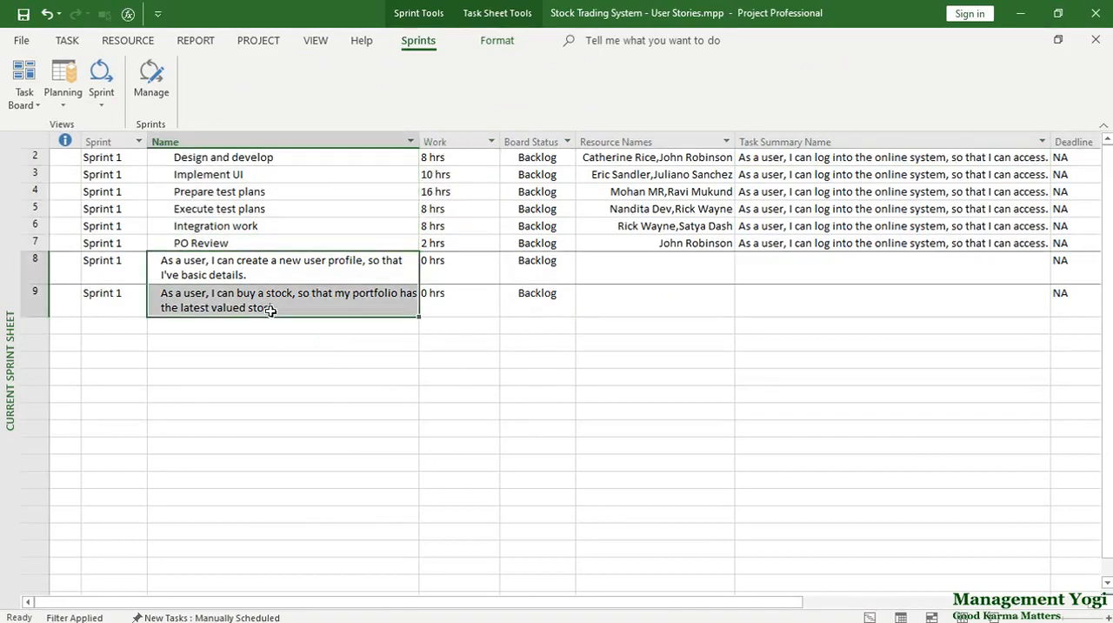
Step: Insert a Story Points column before the Work column and compare the stories' points with the sub-tasks' work
left_click(452, 135)
right_click(453, 135)
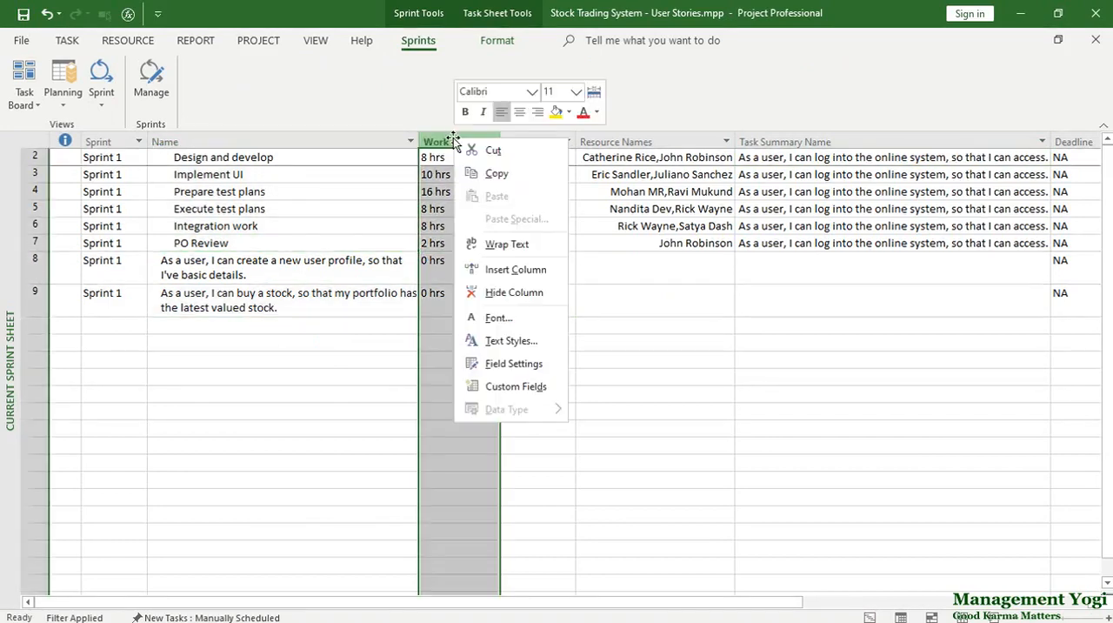
left_click(480, 271)
type("Sto")
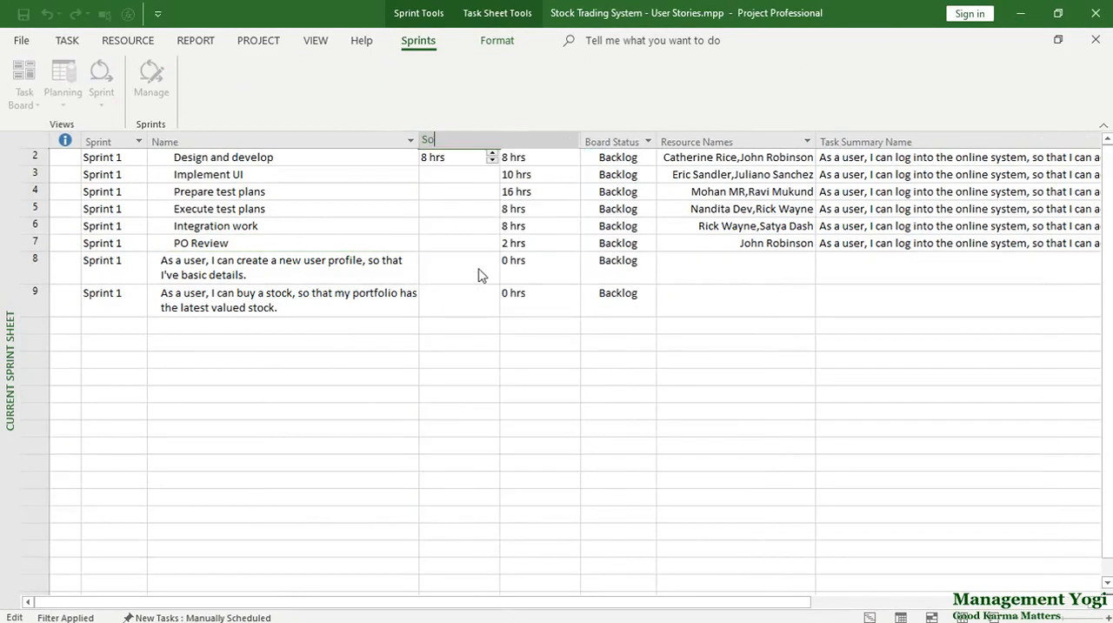
key("Down")
key("Return")
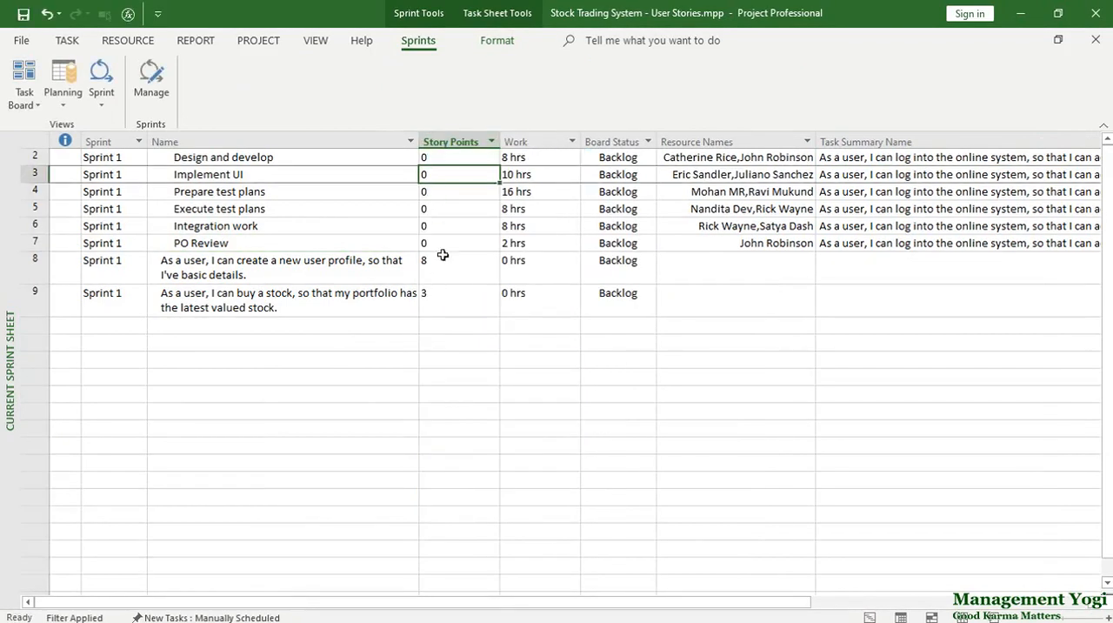
left_click_drag(444, 256, 442, 296)
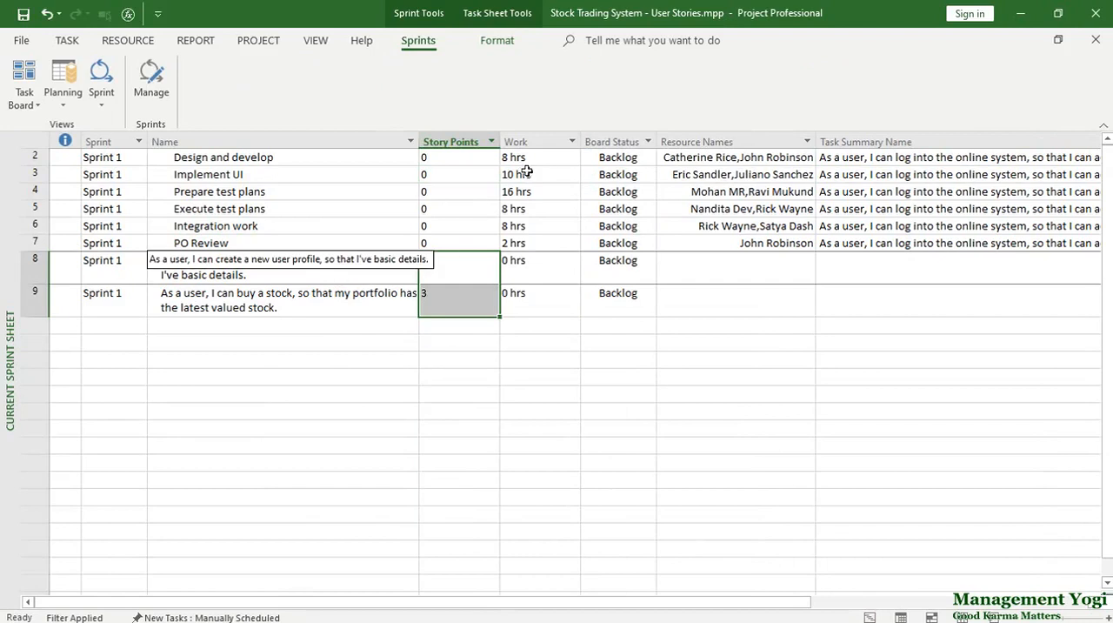
left_click_drag(527, 157, 528, 247)
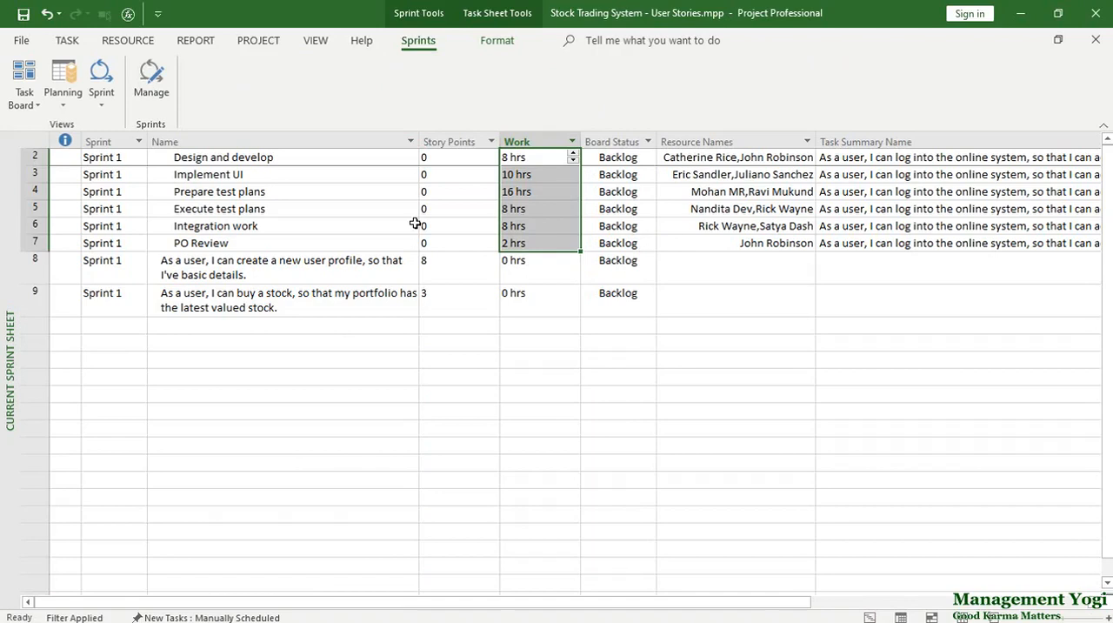
Step: On the Current Sprint Board, move Design and develop to Done, Implement UI to In progress, and Prepare test plans to Next up
left_click(100, 97)
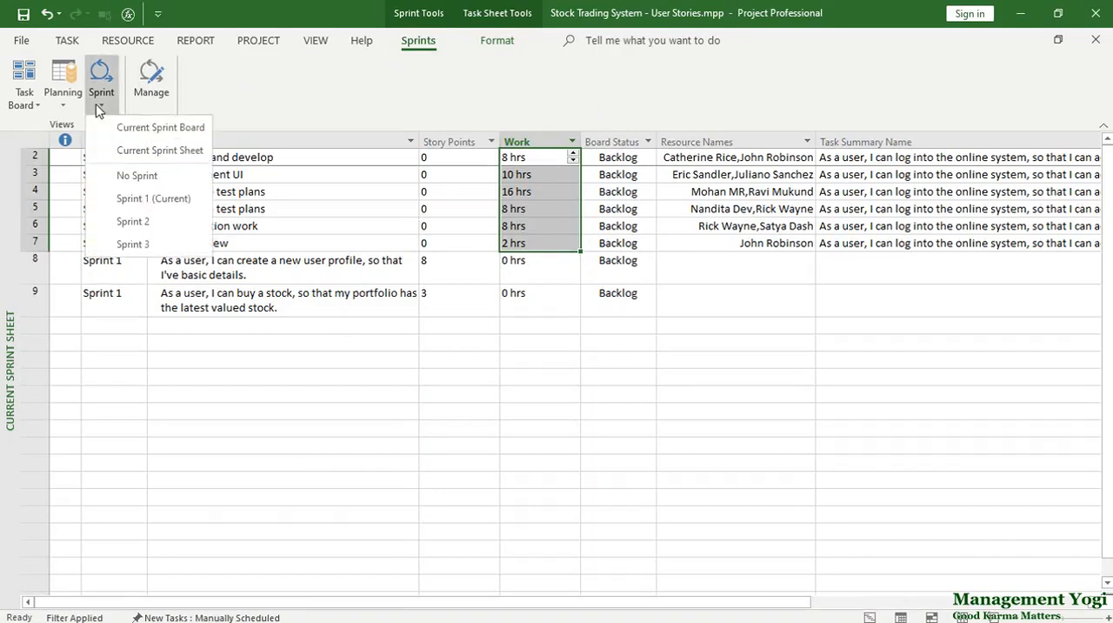
left_click(113, 127)
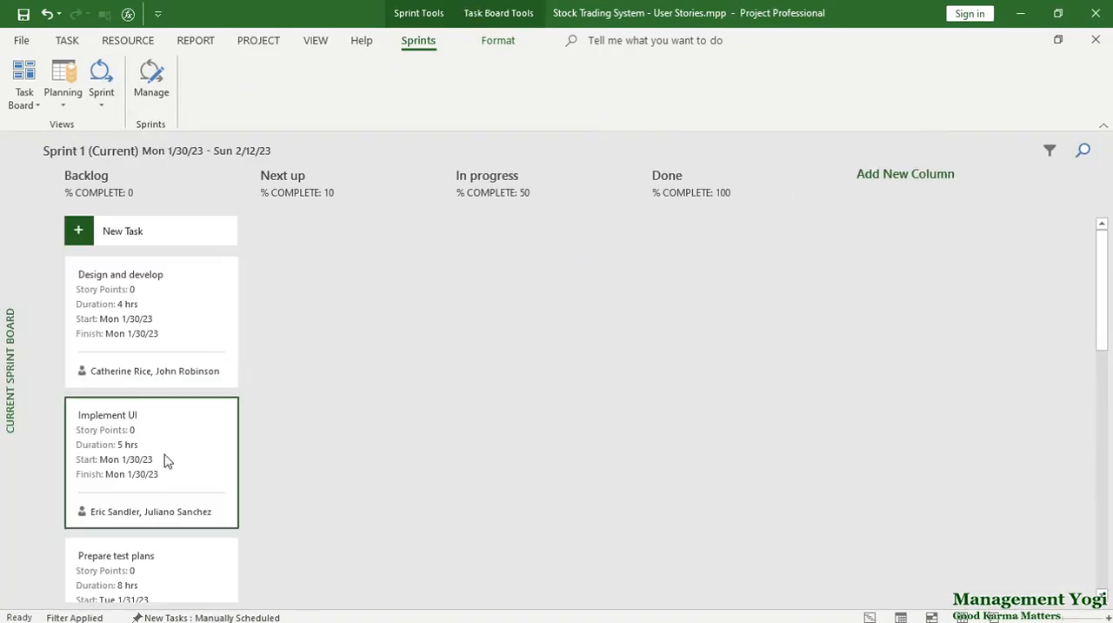
left_click_drag(146, 351, 681, 304)
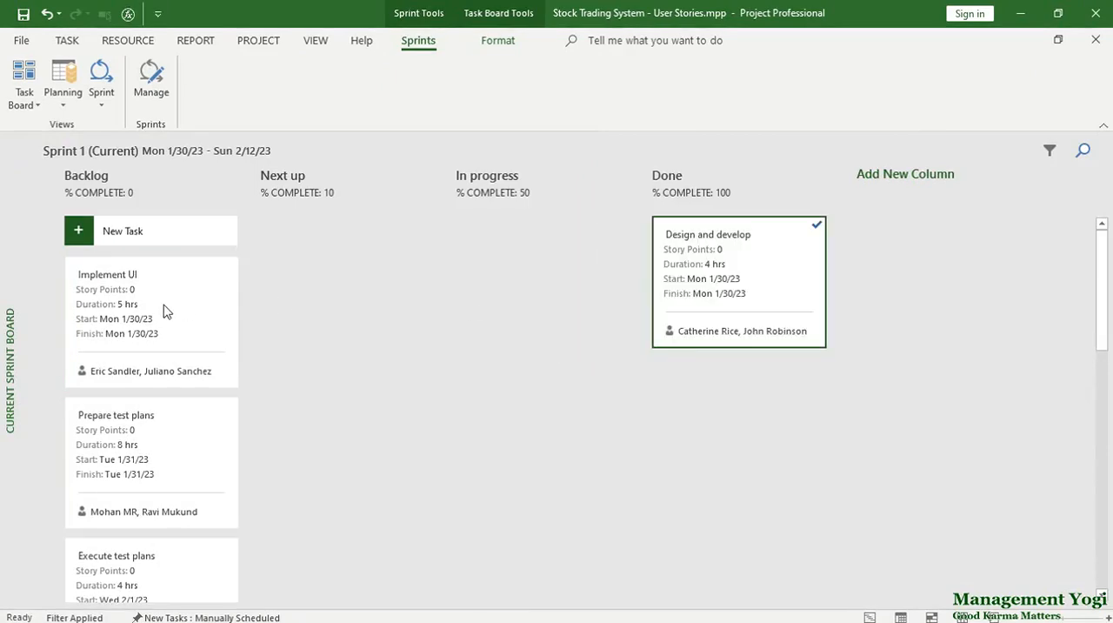
left_click_drag(177, 304, 522, 301)
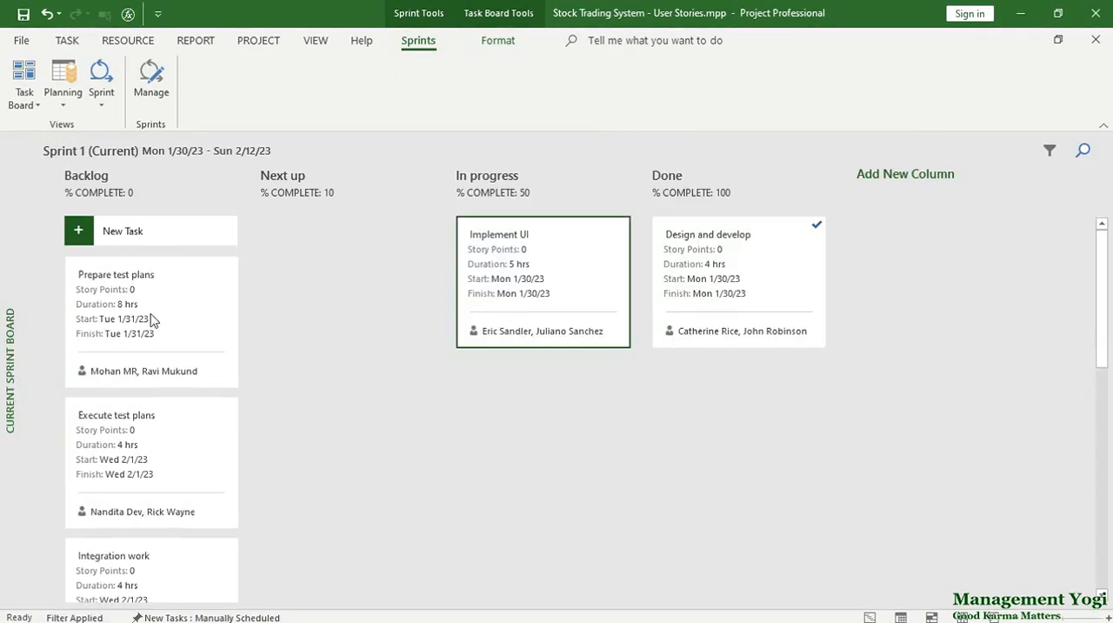
left_click_drag(151, 319, 357, 296)
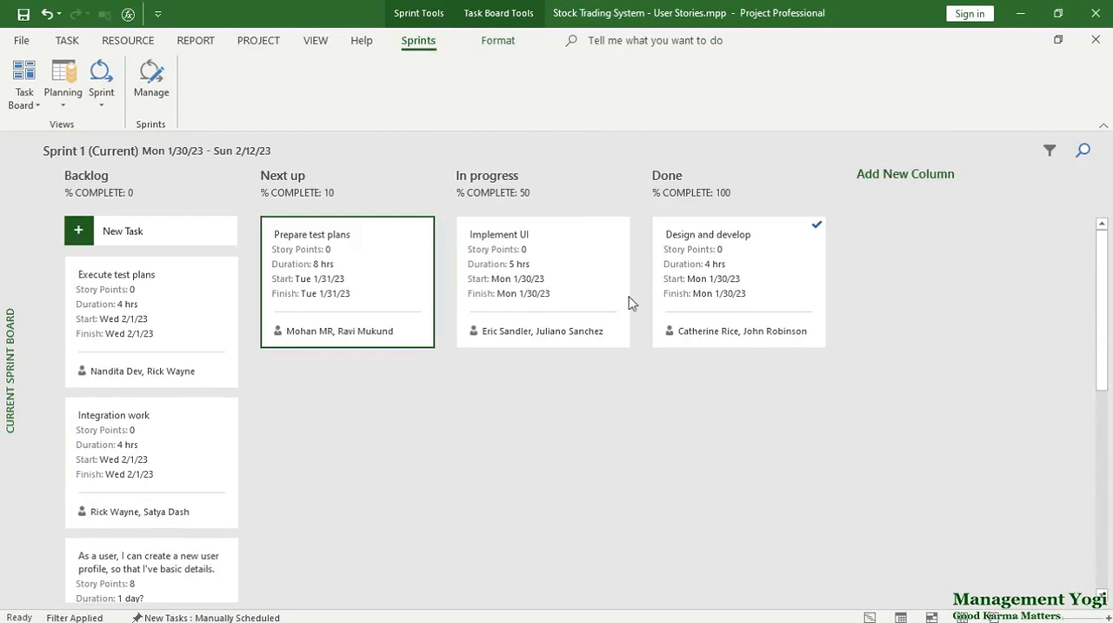
Step: In the Current Sprint Sheet, insert a % Complete column before the Sprint column and check the progress of the three moved sub-tasks
left_click(101, 94)
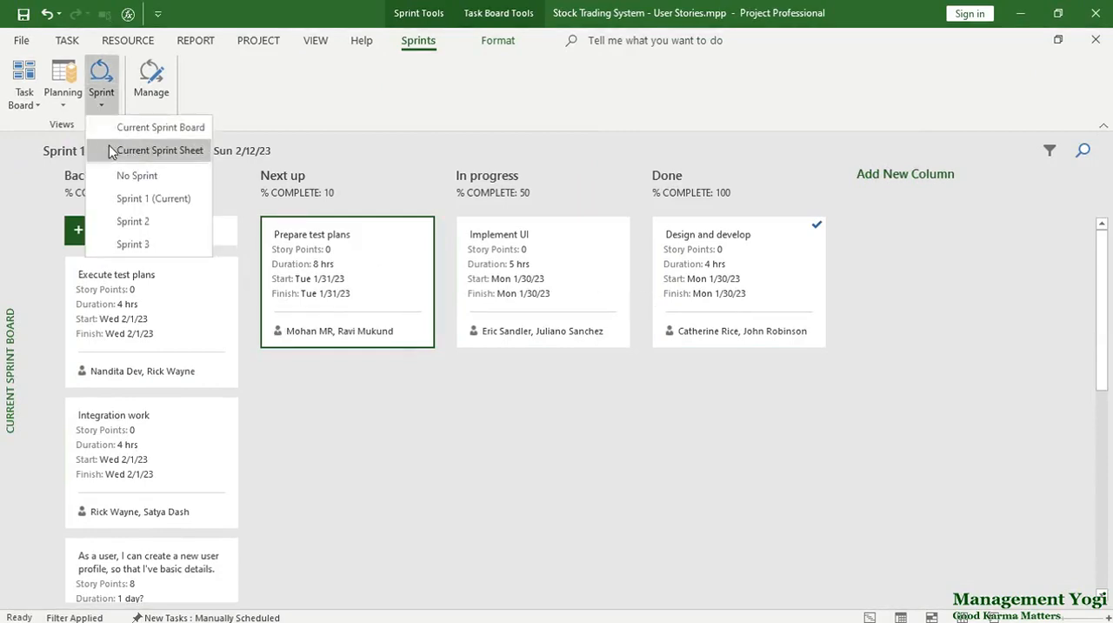
left_click(112, 151)
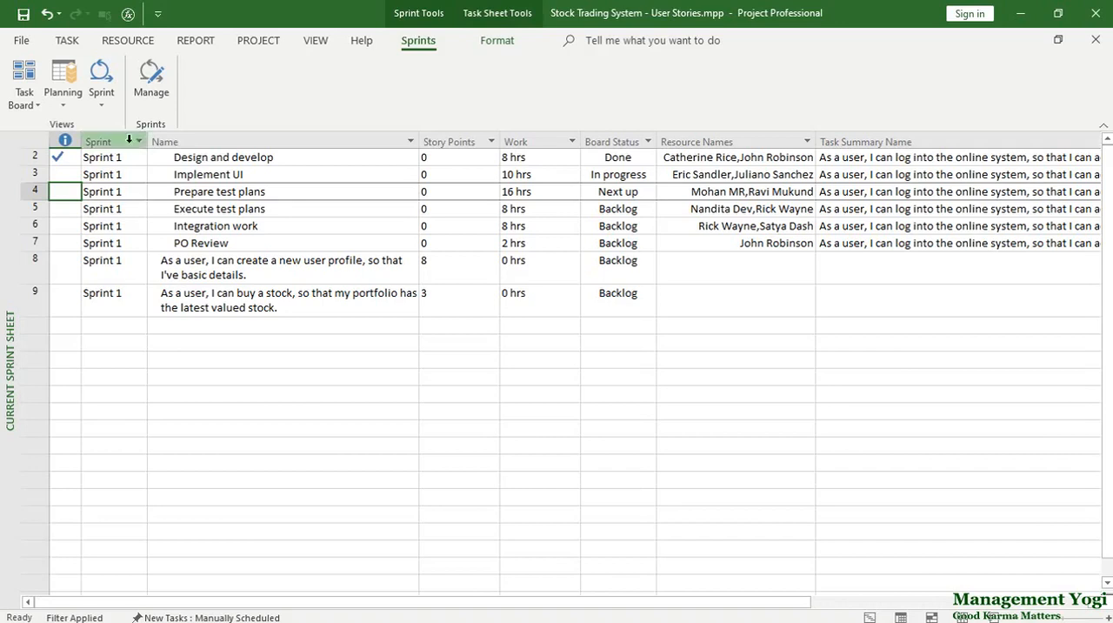
left_click(124, 139)
right_click(117, 141)
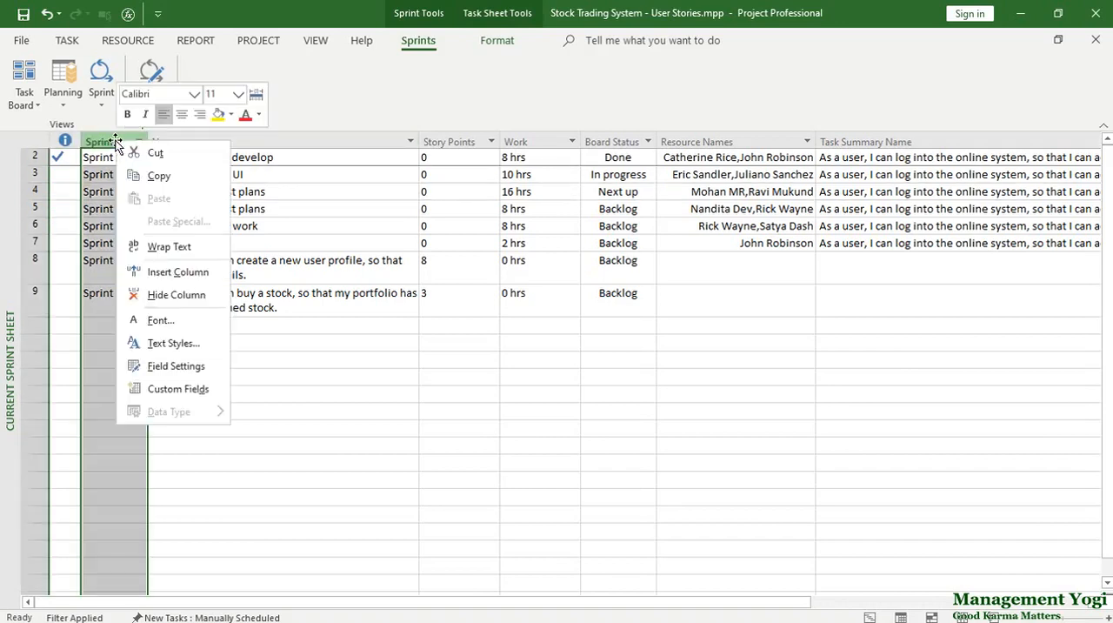
left_click(158, 272)
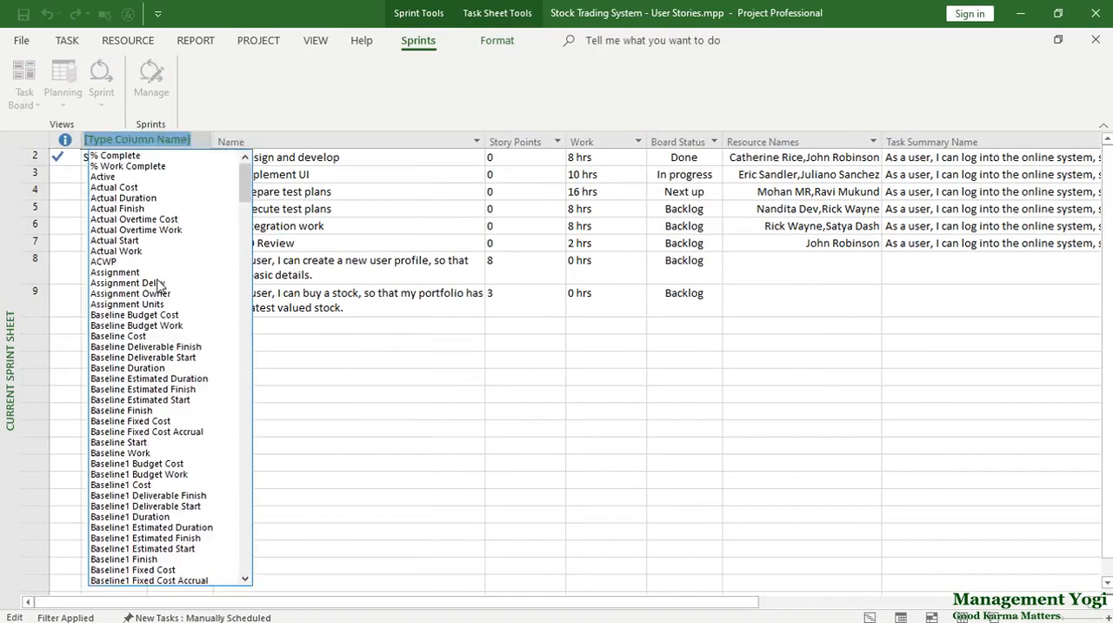
key("Return")
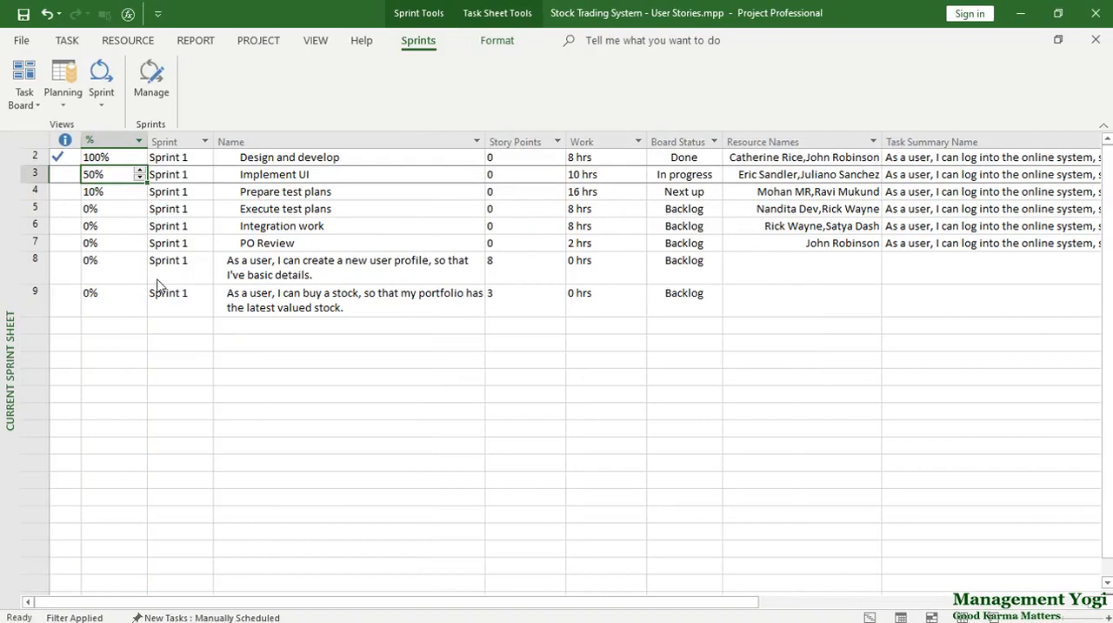
left_click(120, 160)
left_click(113, 175)
left_click(107, 190)
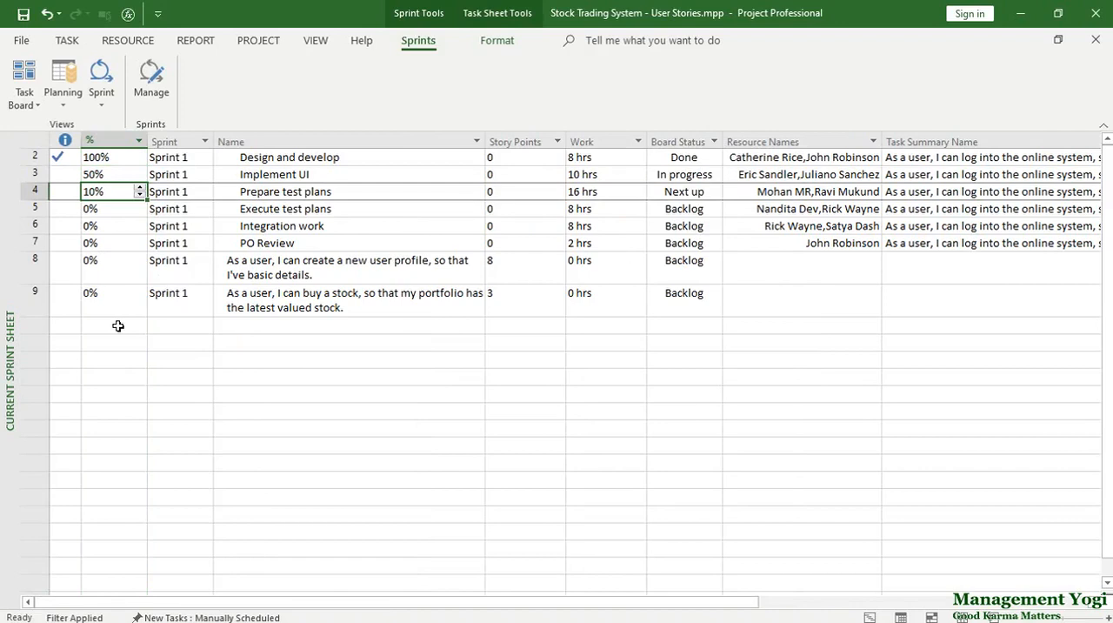